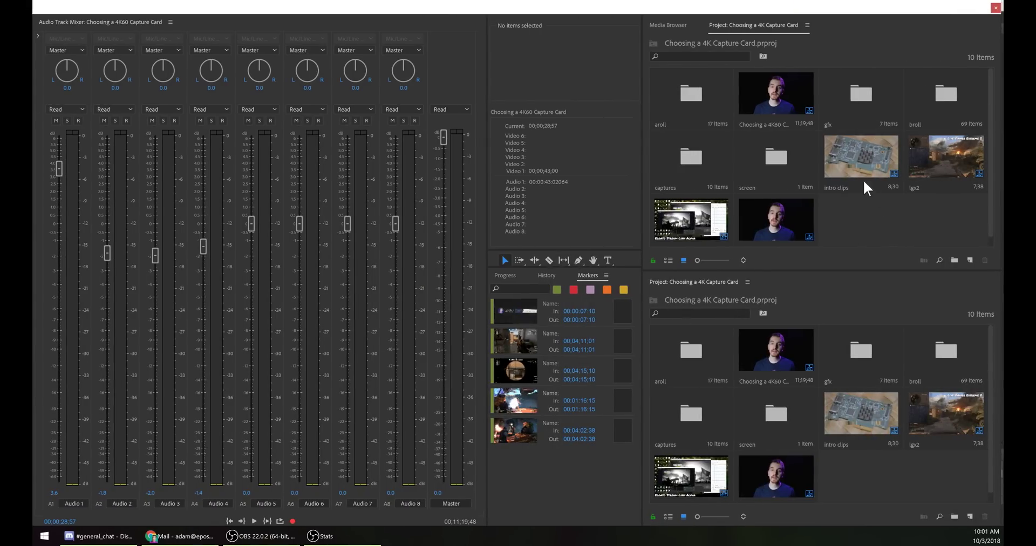
Step: Check the gfx, broll and screen bins, returning to the project root after each
double_click(849, 108)
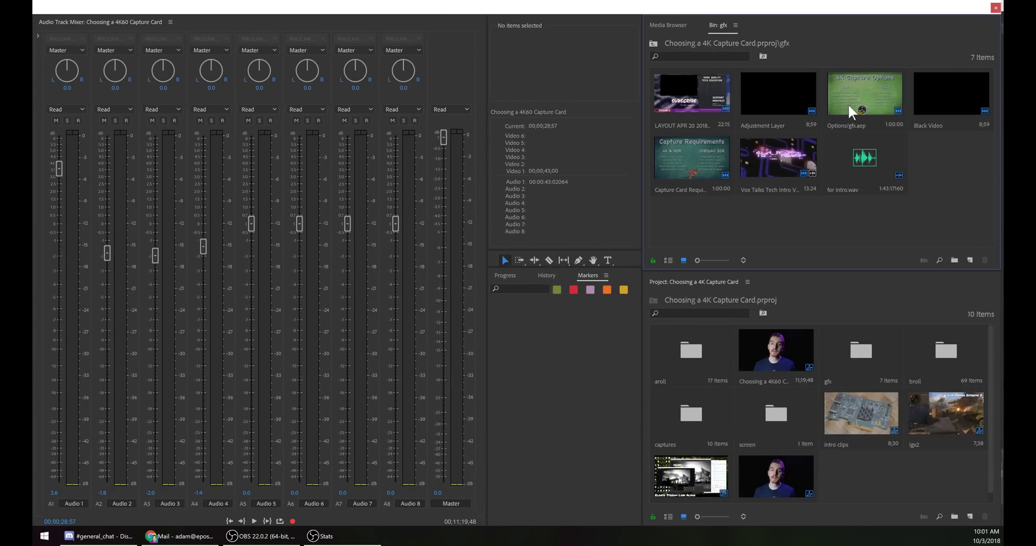
click(653, 43)
double_click(928, 106)
scroll(833, 233, down, 8)
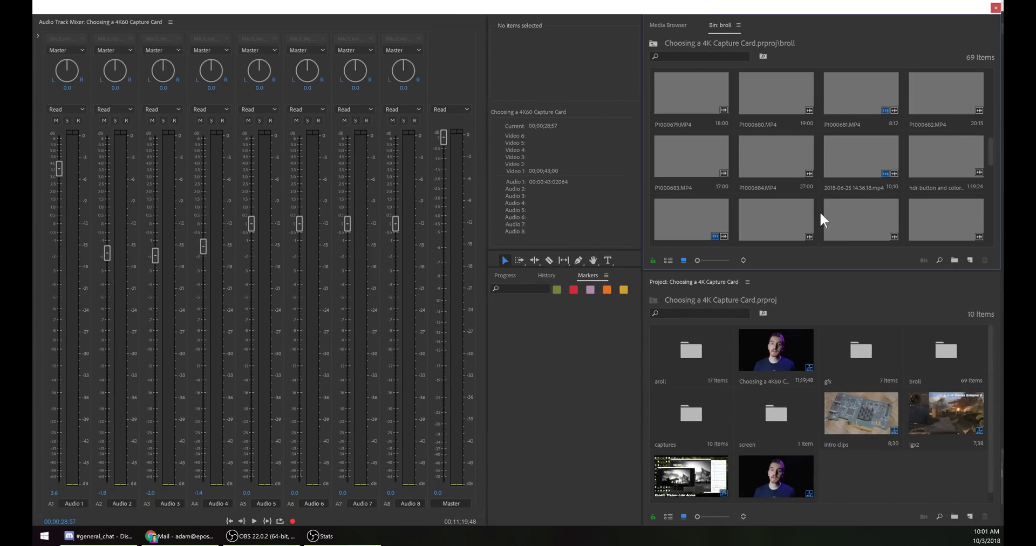
click(654, 43)
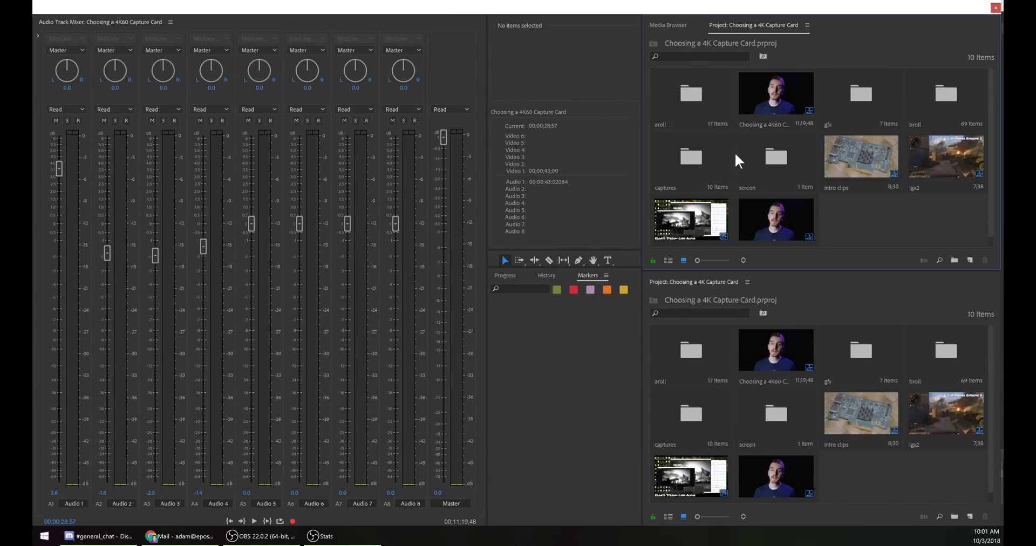
double_click(763, 161)
click(654, 44)
Step: Inspect the magewell usb and LGX2 bins inside the captures bin
double_click(705, 144)
double_click(781, 94)
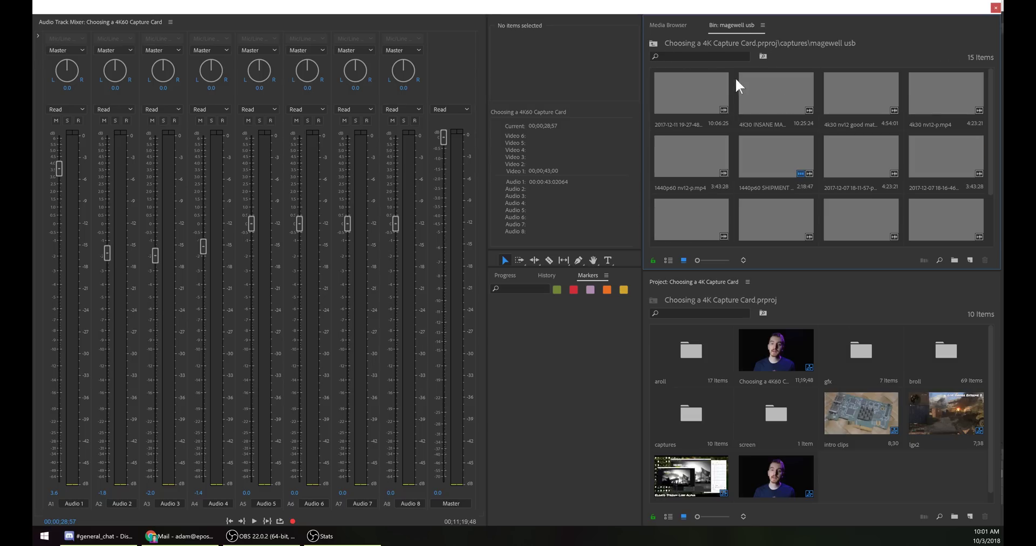
click(655, 44)
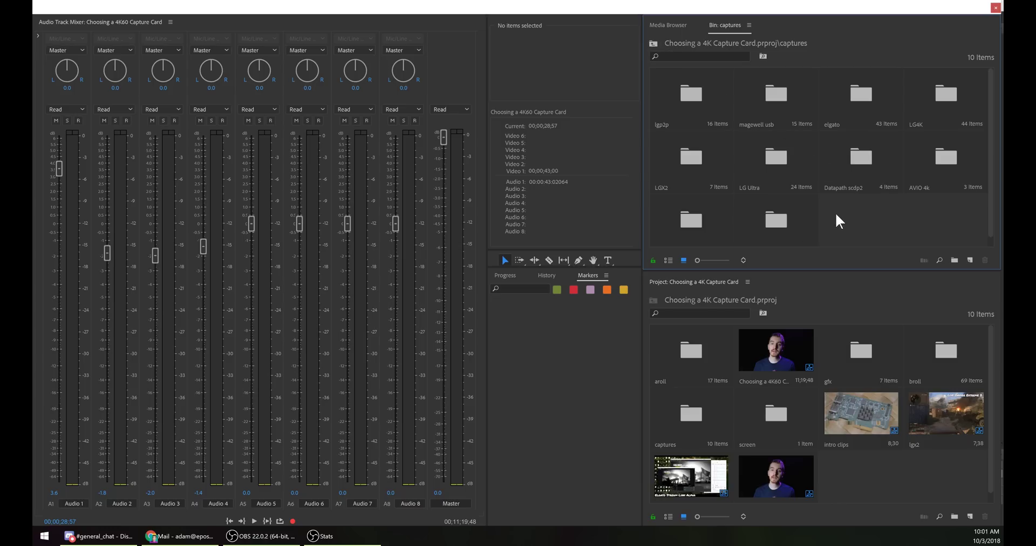
scroll(835, 213, down, 1)
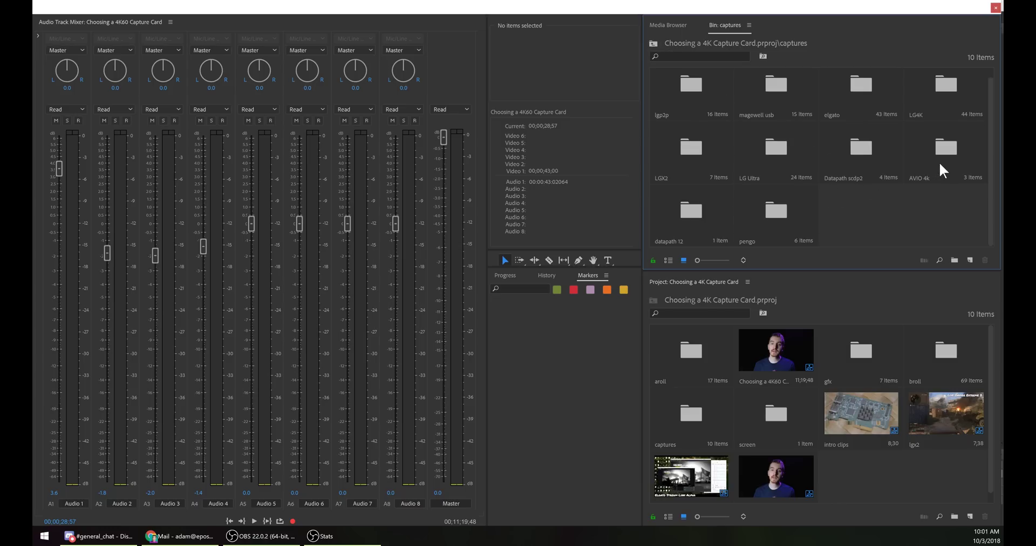
double_click(707, 151)
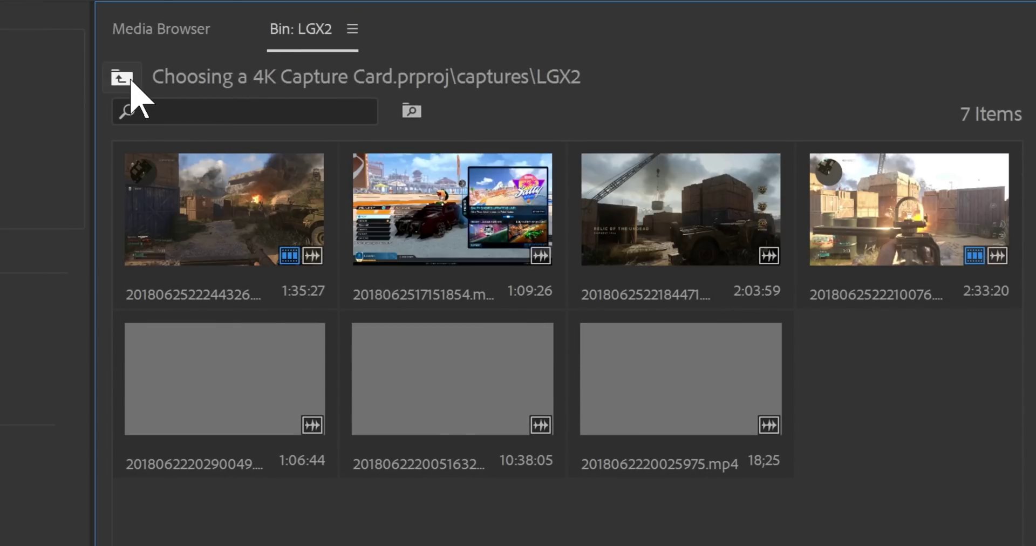
click(655, 44)
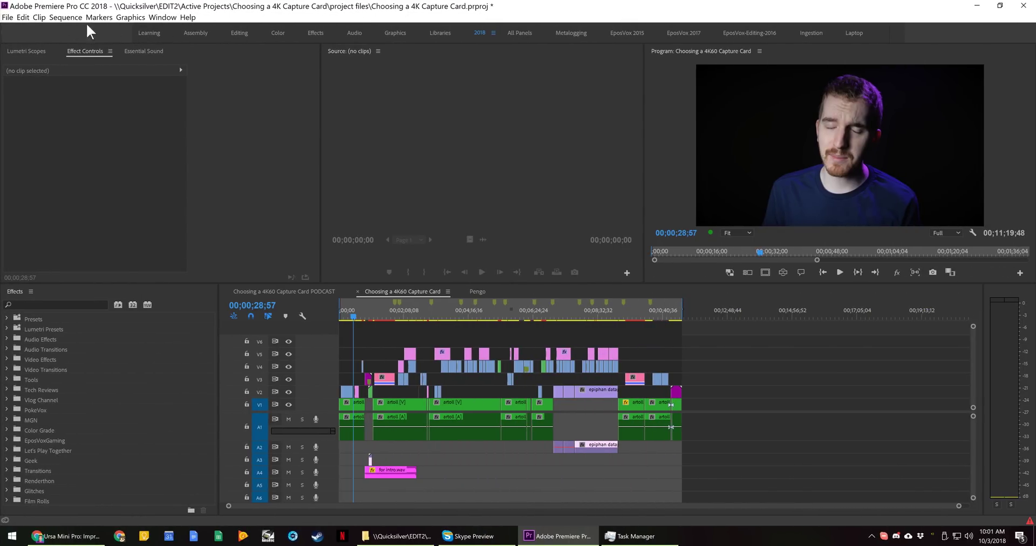
Step: Open the Project Manager from the File menu
click(9, 18)
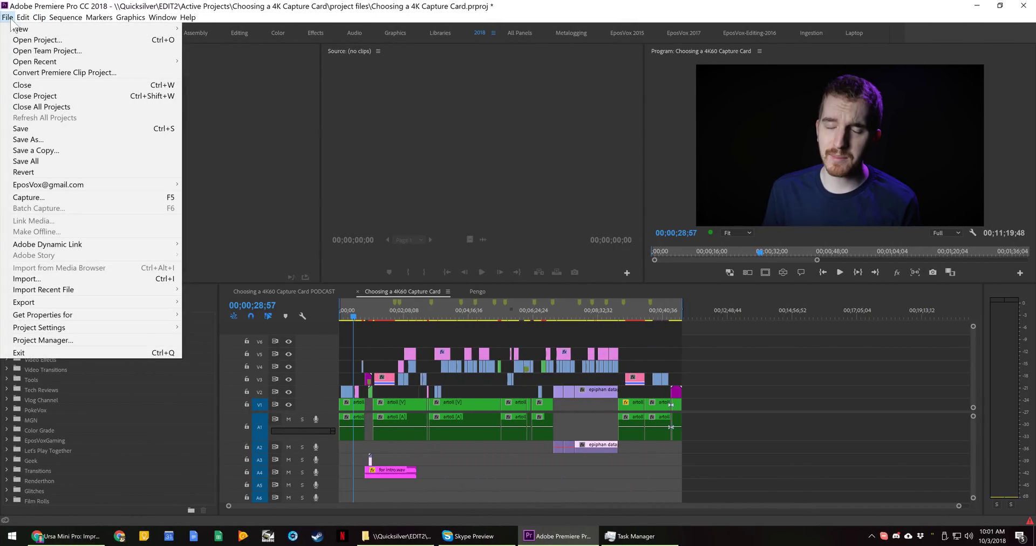
click(110, 340)
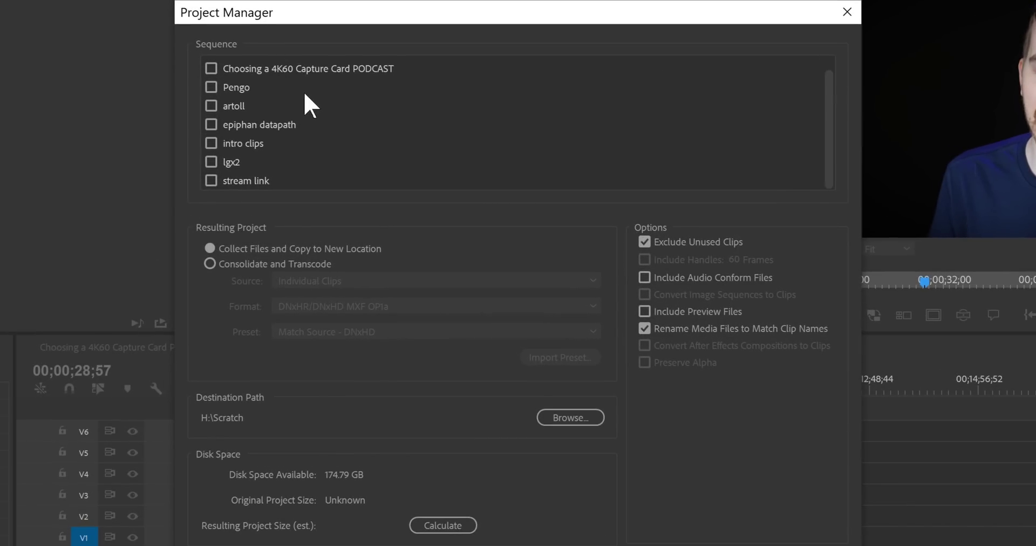
drag(833, 120, 828, 96)
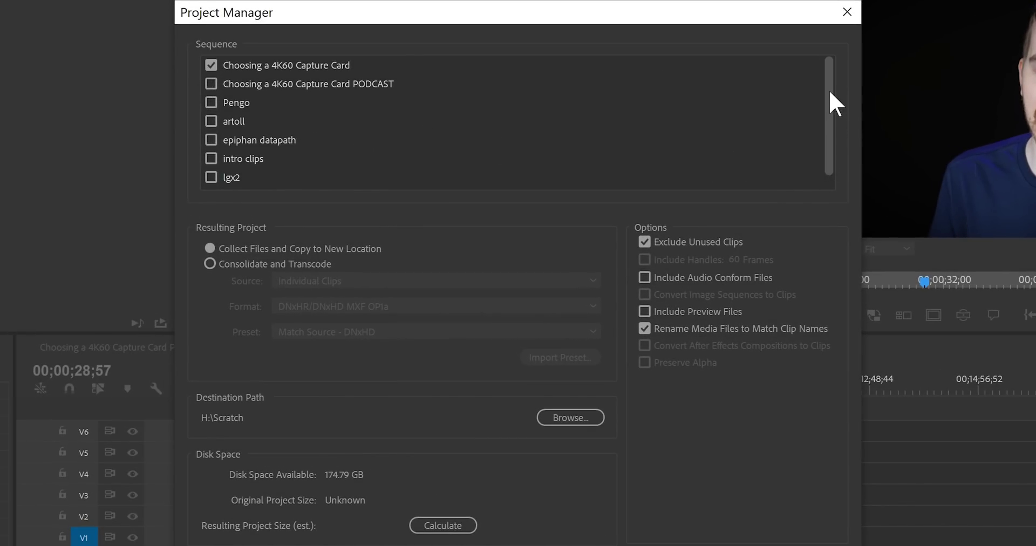
Step: Include the PODCAST, Pengo, artoll, epiphan datapath, intro clips, lgx2 and stream link sequences
click(211, 83)
click(211, 102)
click(211, 121)
click(211, 139)
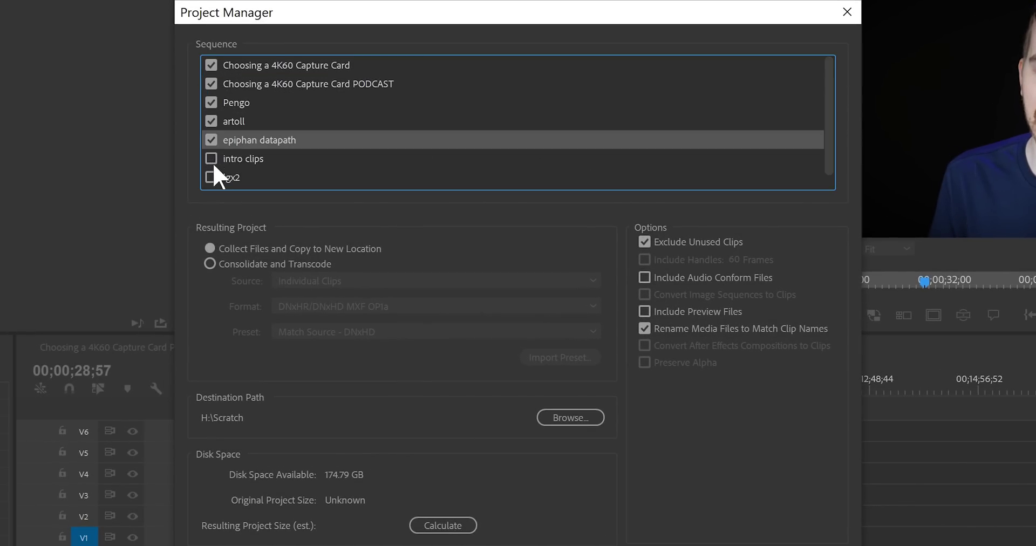
click(211, 158)
click(211, 177)
scroll(214, 173, down, 1)
click(211, 180)
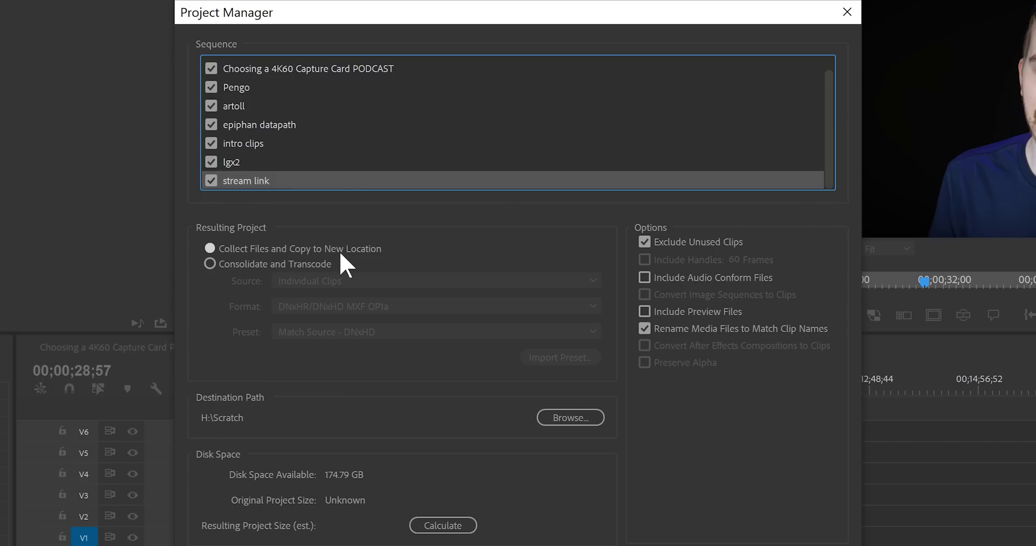
Step: Switch to Consolidate and Transcode, keeping DNxHR/DNxHD MXF OP1a as the format
click(227, 261)
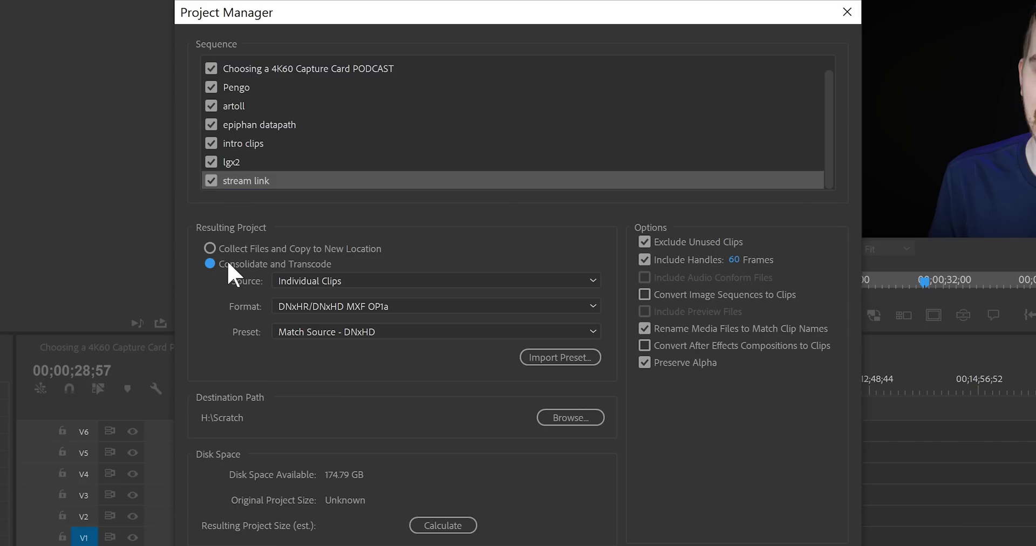
click(326, 302)
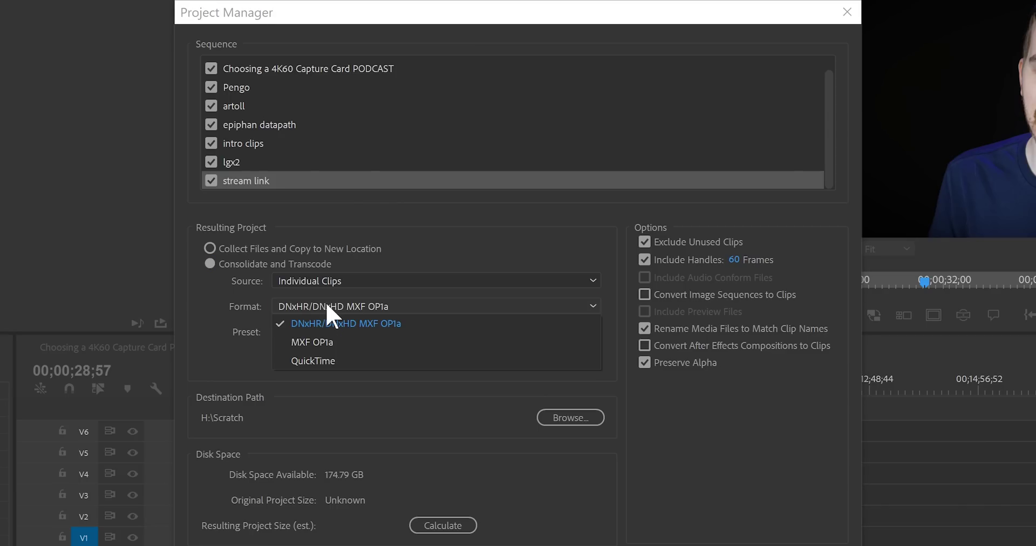
click(325, 302)
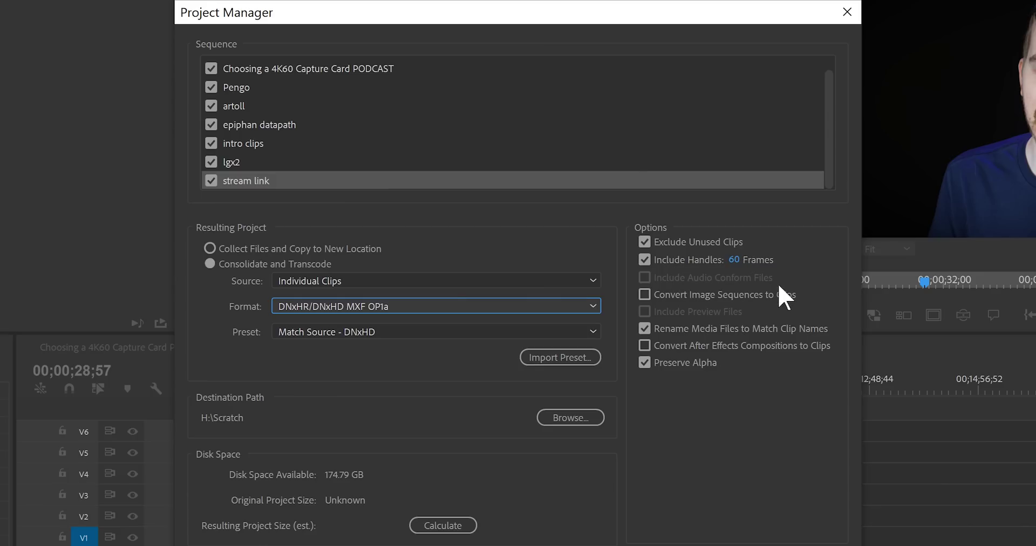
Step: Move the Project Manager and settings windows aside to view the timeline, then back
drag(634, 23, 254, 0)
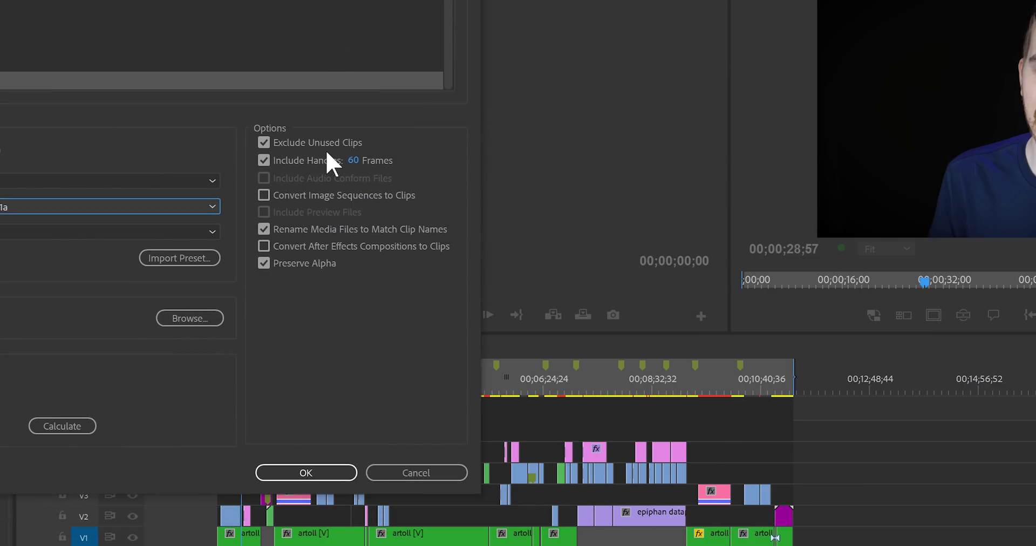
drag(358, 0, 720, 47)
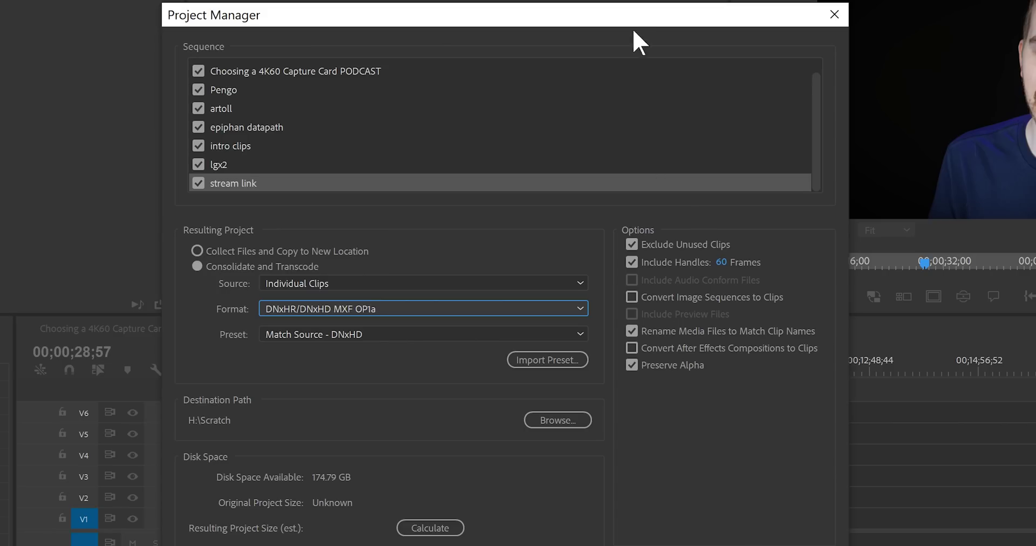
drag(605, 11, 851, 2)
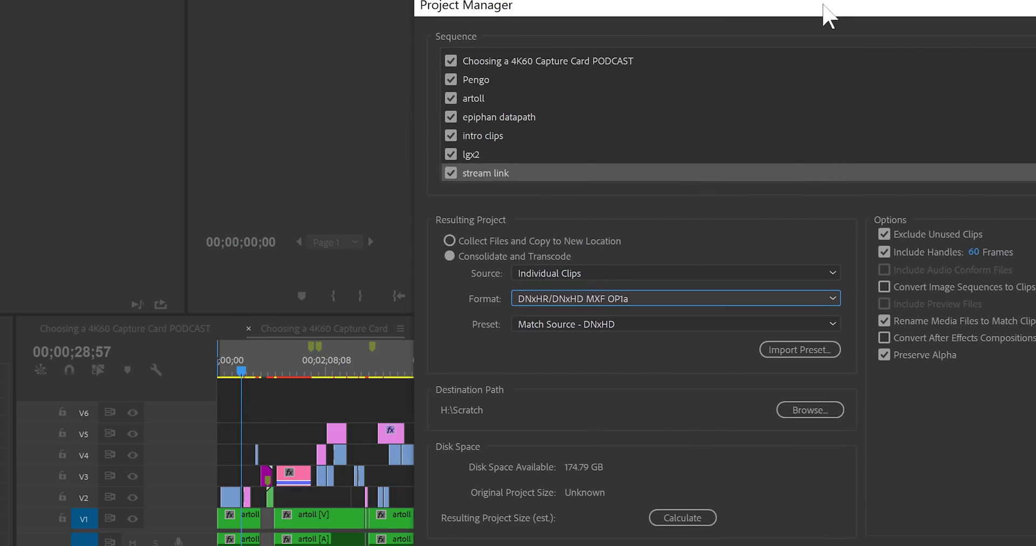
drag(803, 9, 547, 4)
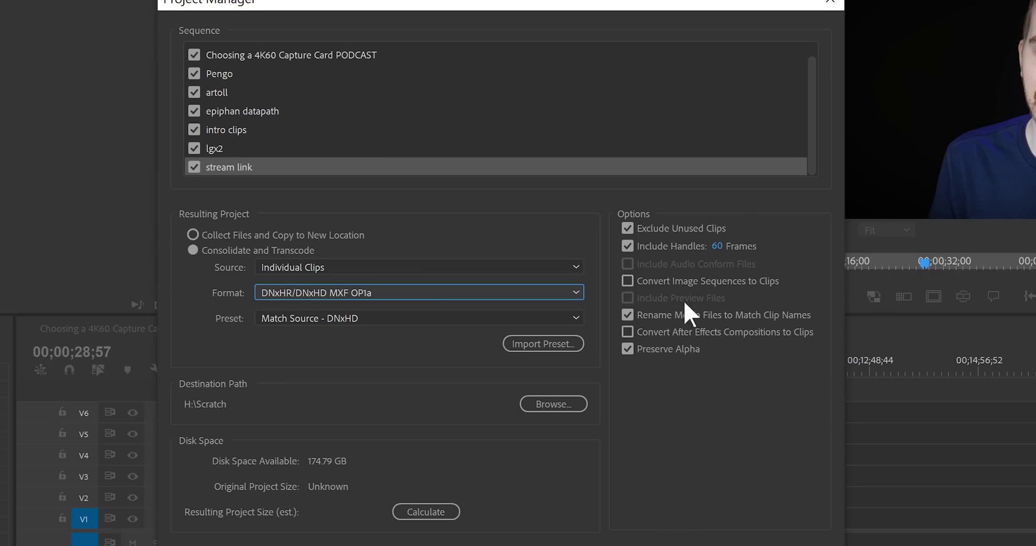
Step: Set the destination to the Project for Nvidia folder and choose Collect Files and Copy to New Location
click(570, 408)
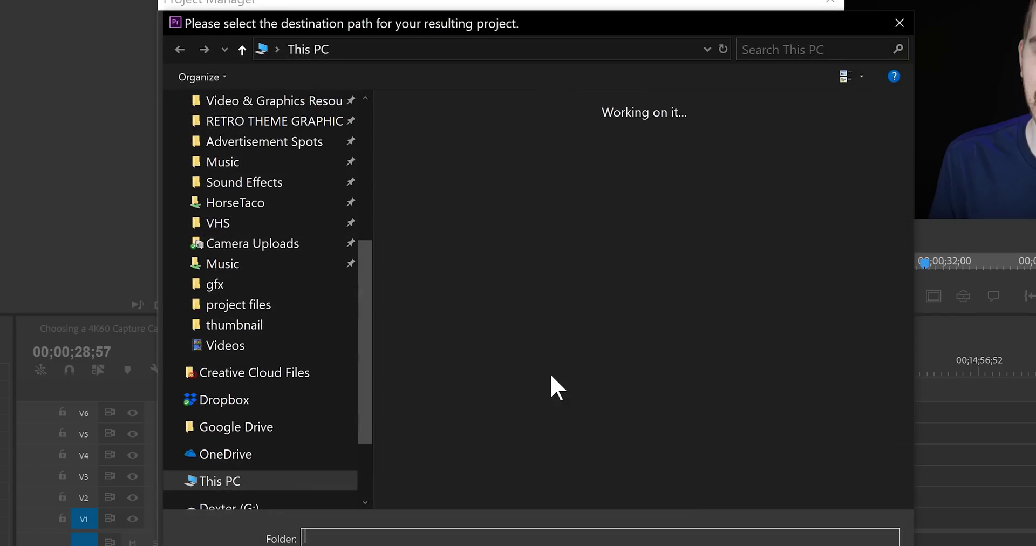
scroll(319, 250, up, 5)
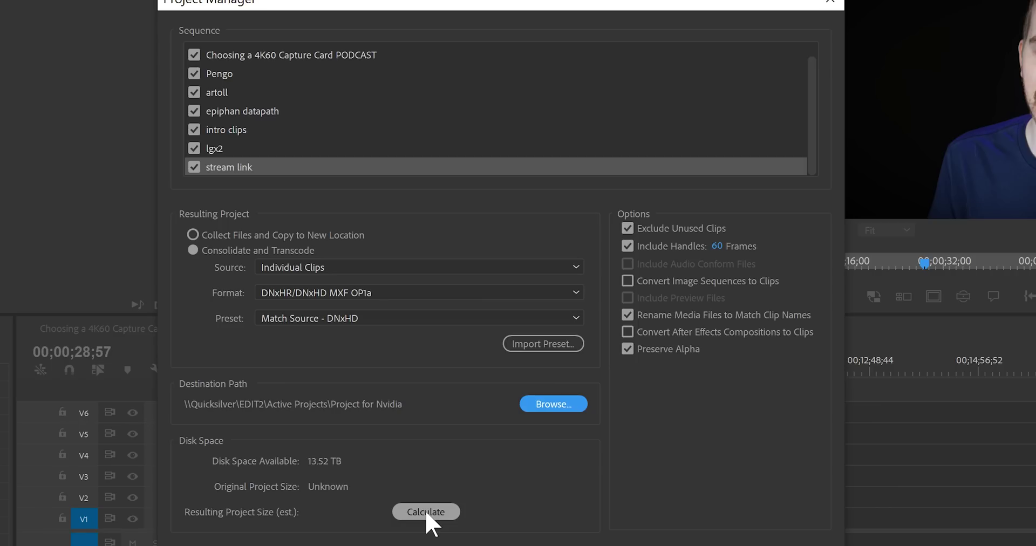
click(265, 236)
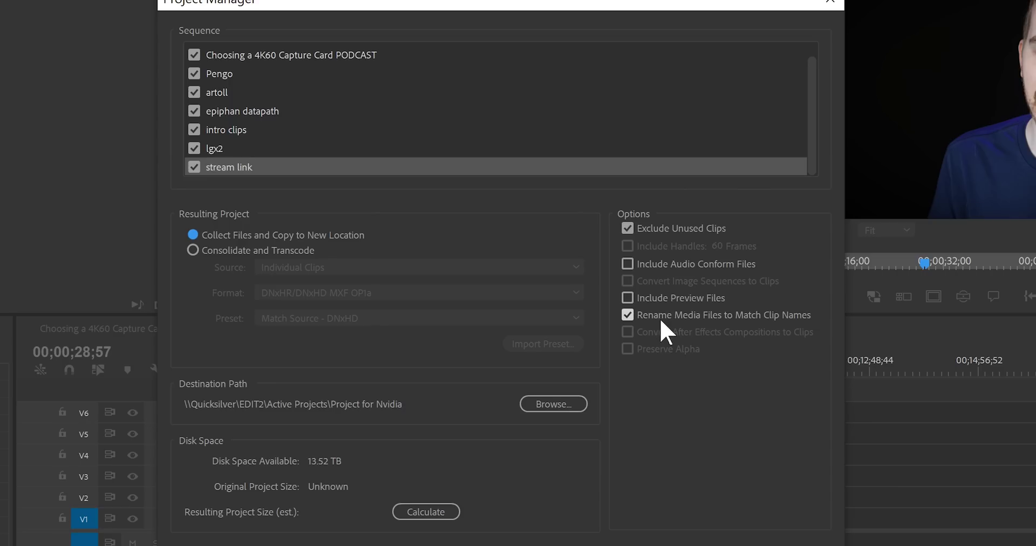
Step: Calculate the 429.43 GB resulting size, confirm, and save the project to start copying
click(425, 515)
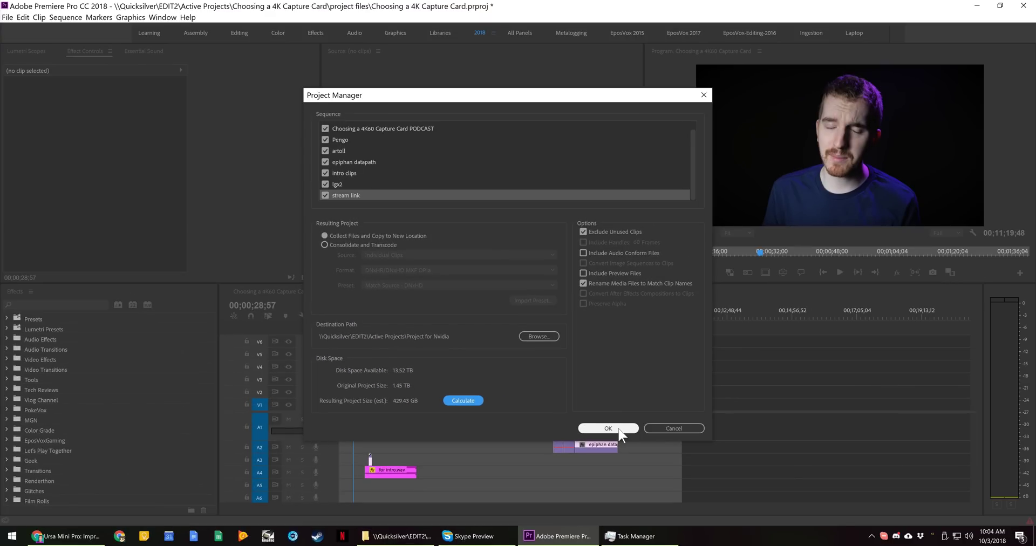
click(1020, 509)
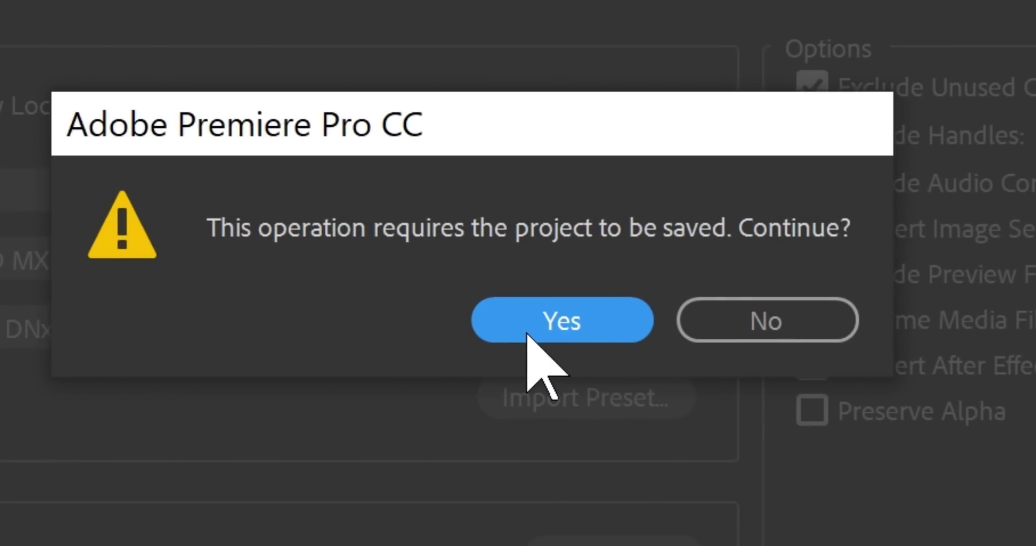
click(528, 334)
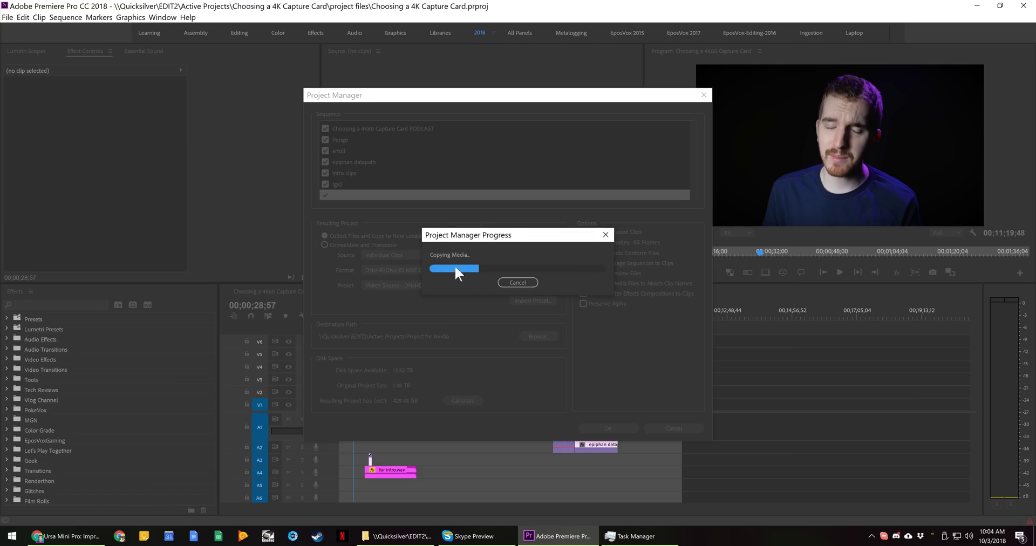
Step: In Task Manager's Performance view, check Disk 3 (E:) and then Ethernet throughput
click(632, 536)
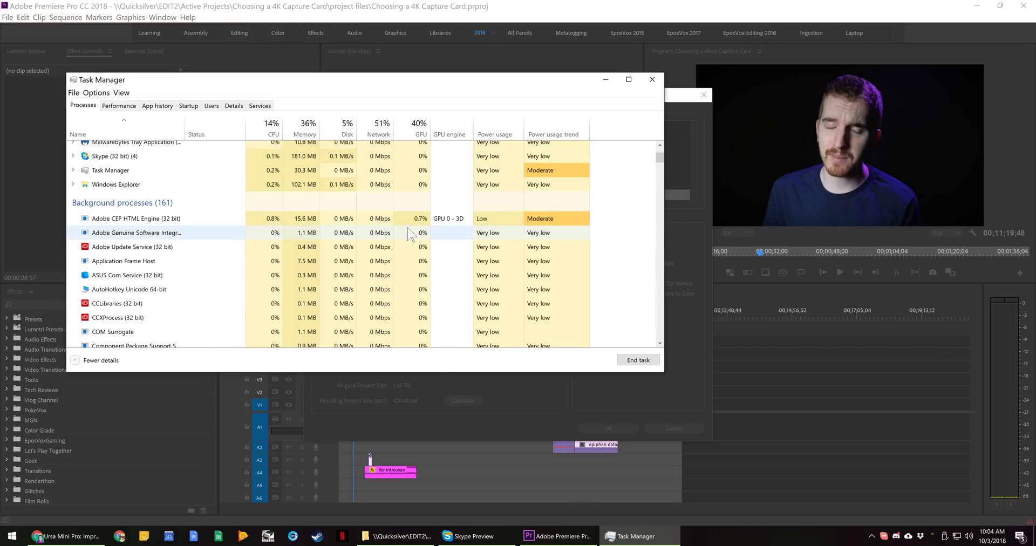
scroll(411, 265, up, 2)
click(118, 106)
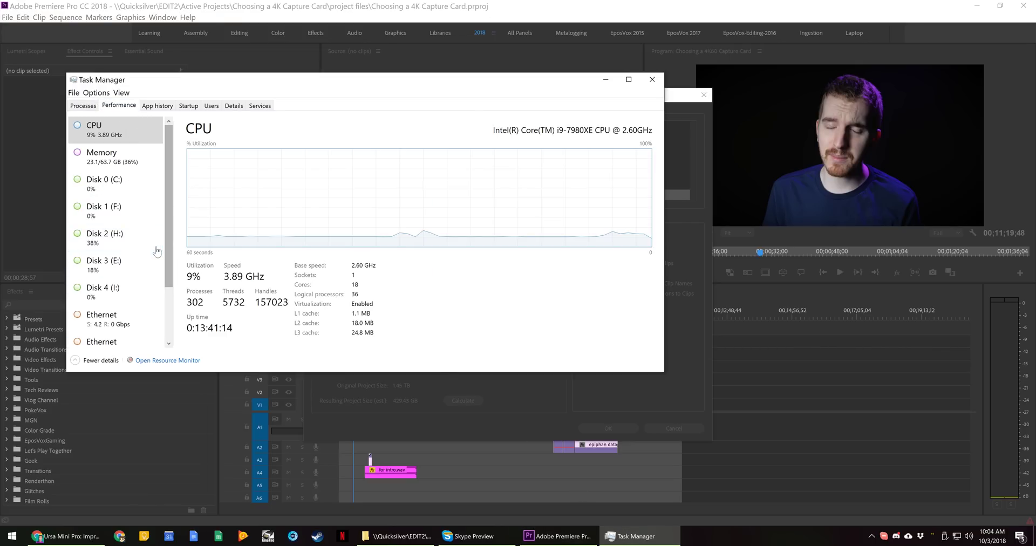
click(142, 267)
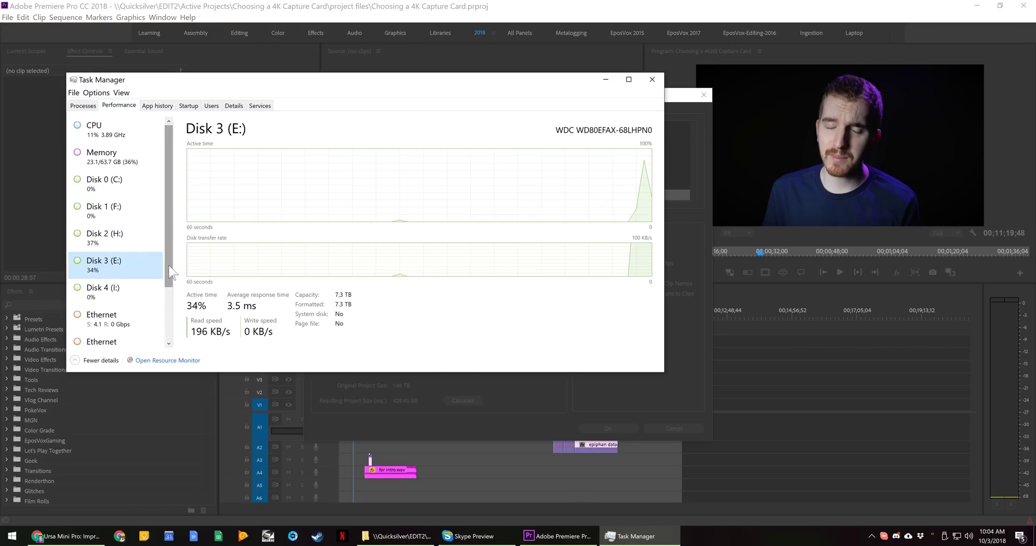
scroll(167, 310, down, 2)
scroll(167, 310, down, 1)
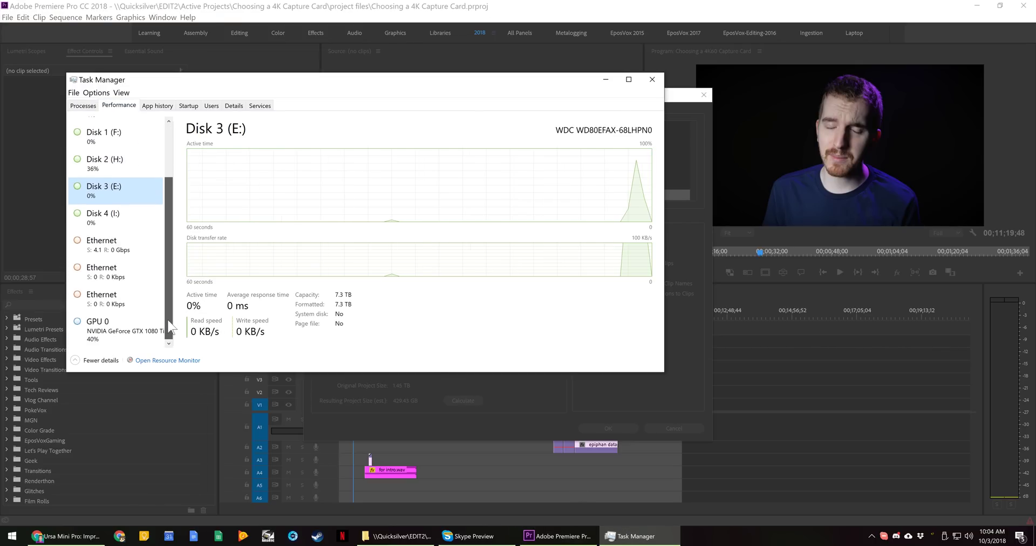
click(119, 257)
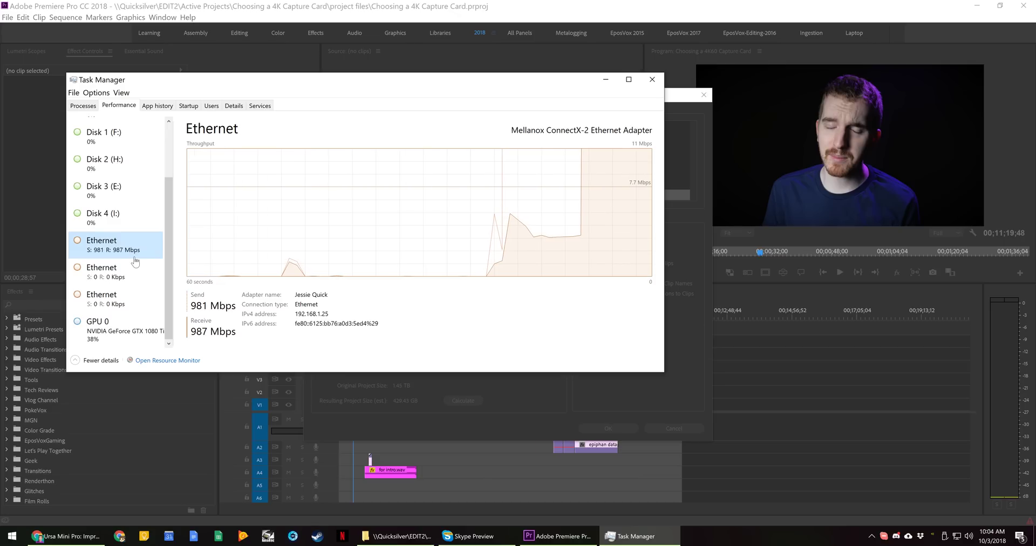
Step: Return to Premiere's copy progress and minimize Task Manager
click(388, 411)
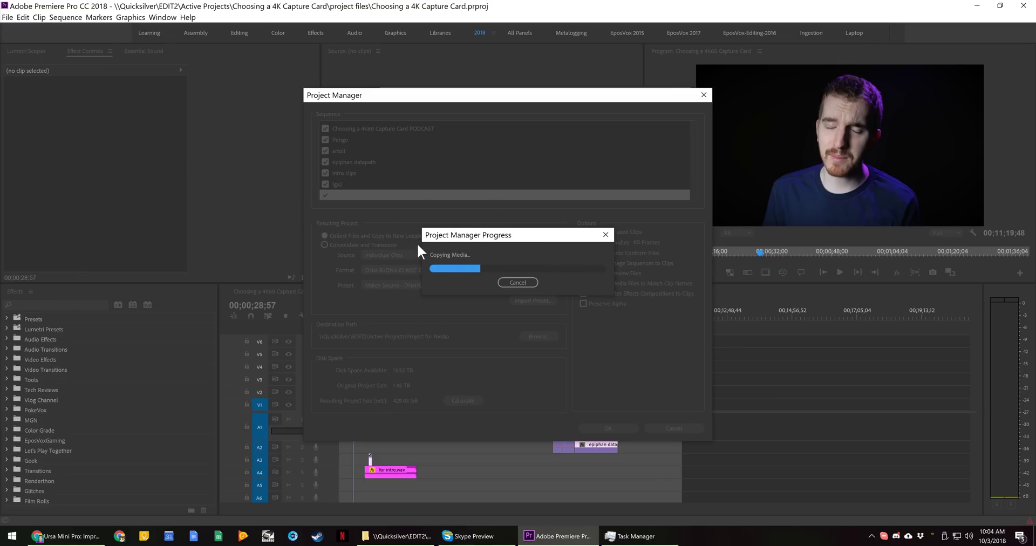
click(632, 536)
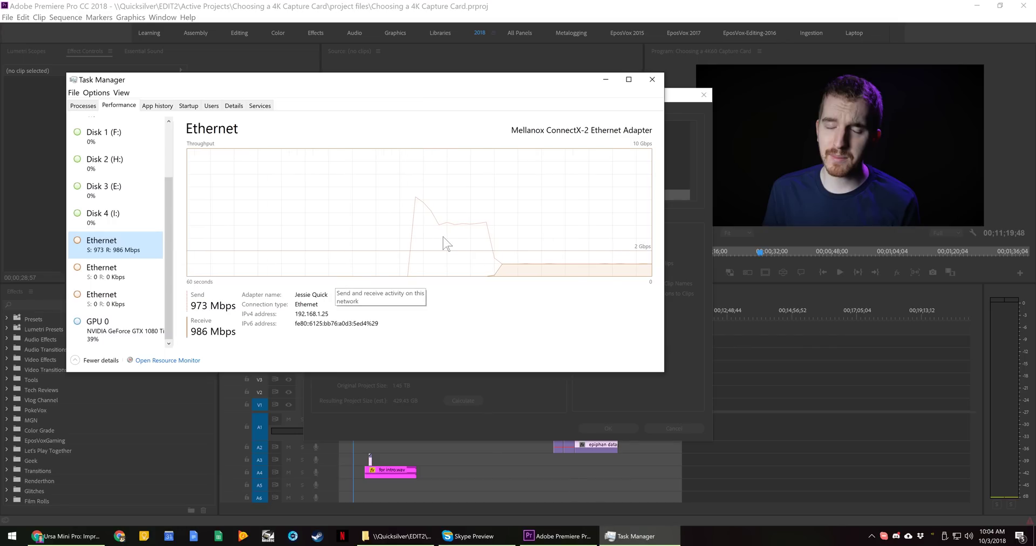
click(606, 80)
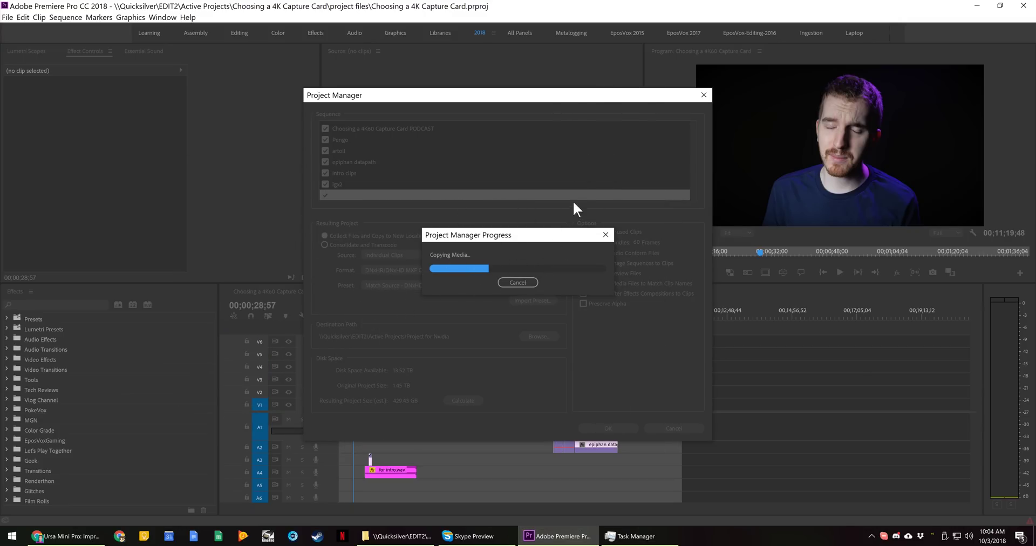